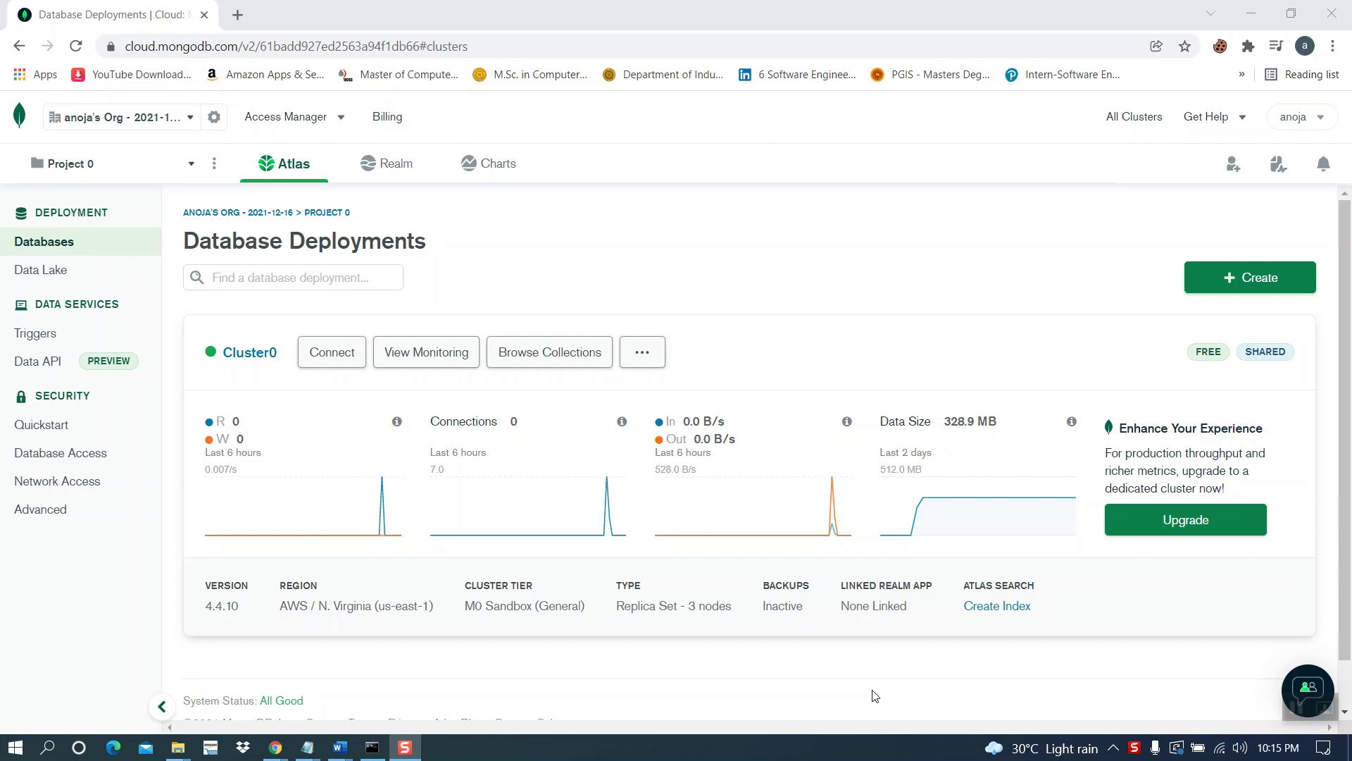
Step: Copy Cluster0's MongoDB Shell connection string from Atlas and bring up Command Prompt
click(327, 363)
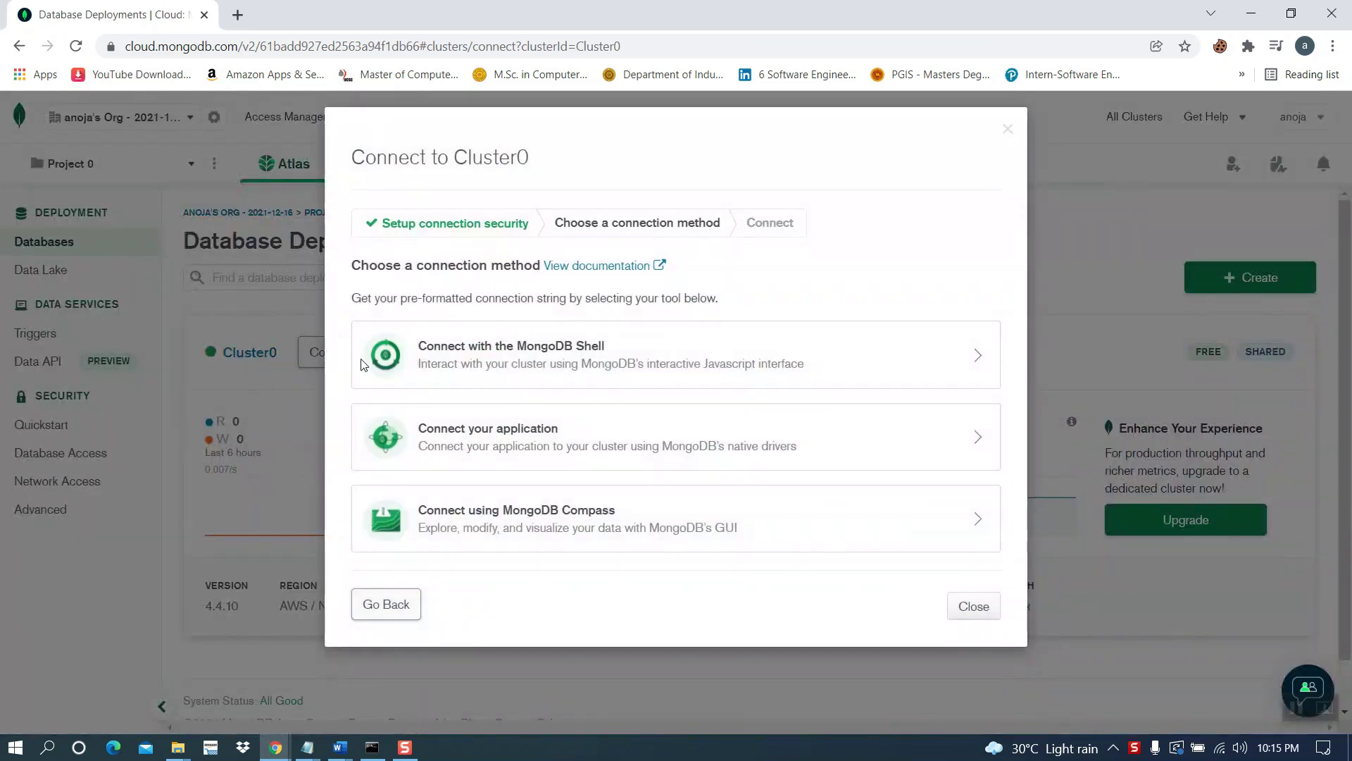
click(552, 367)
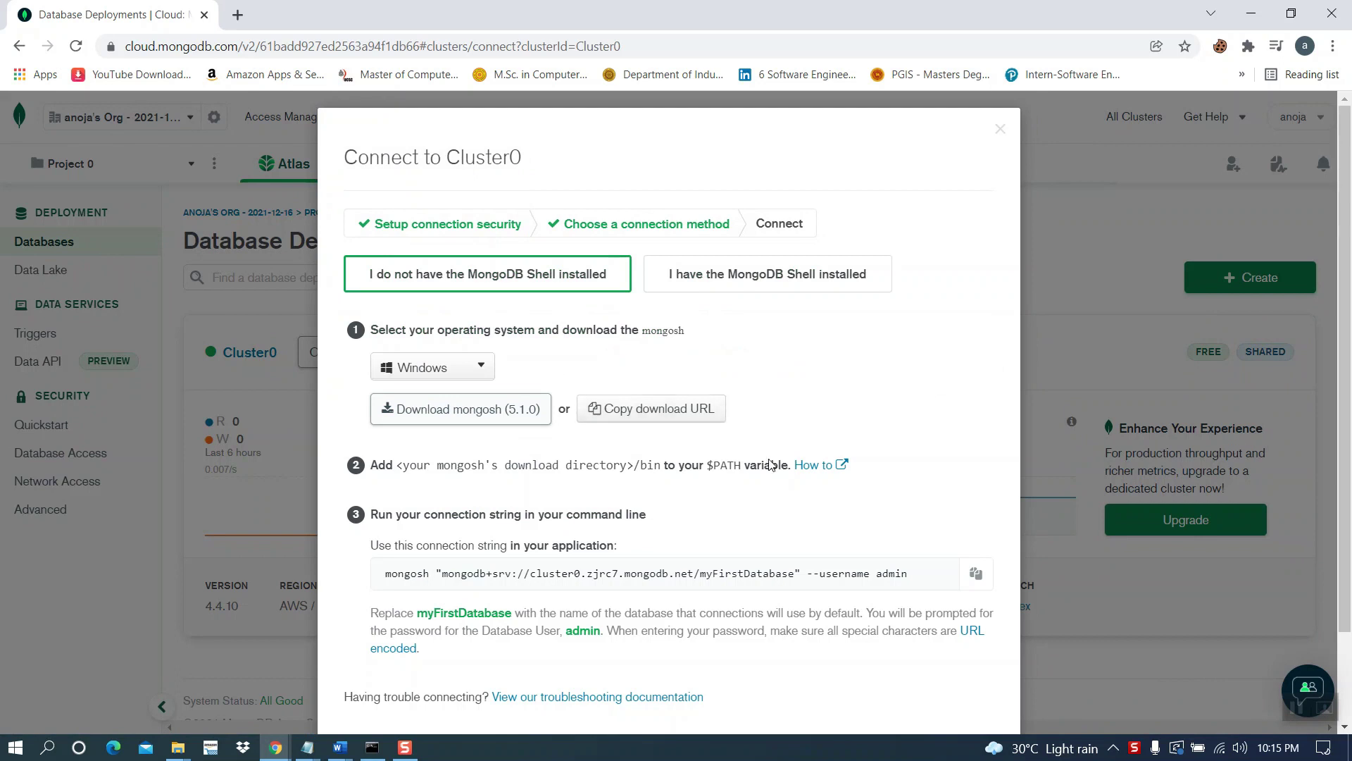
click(976, 576)
click(372, 748)
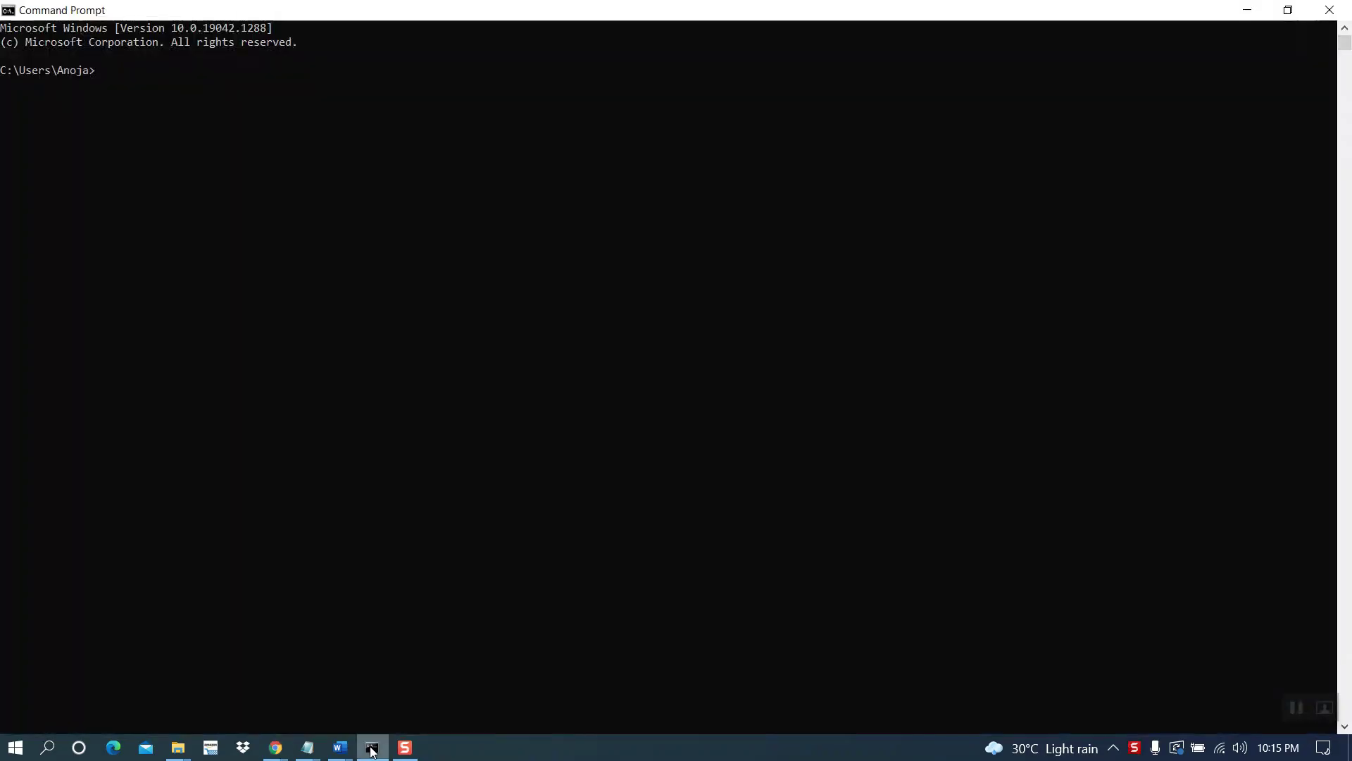
Step: Run the pasted mongosh connection command and log in with the database user's password
right_click(105, 73)
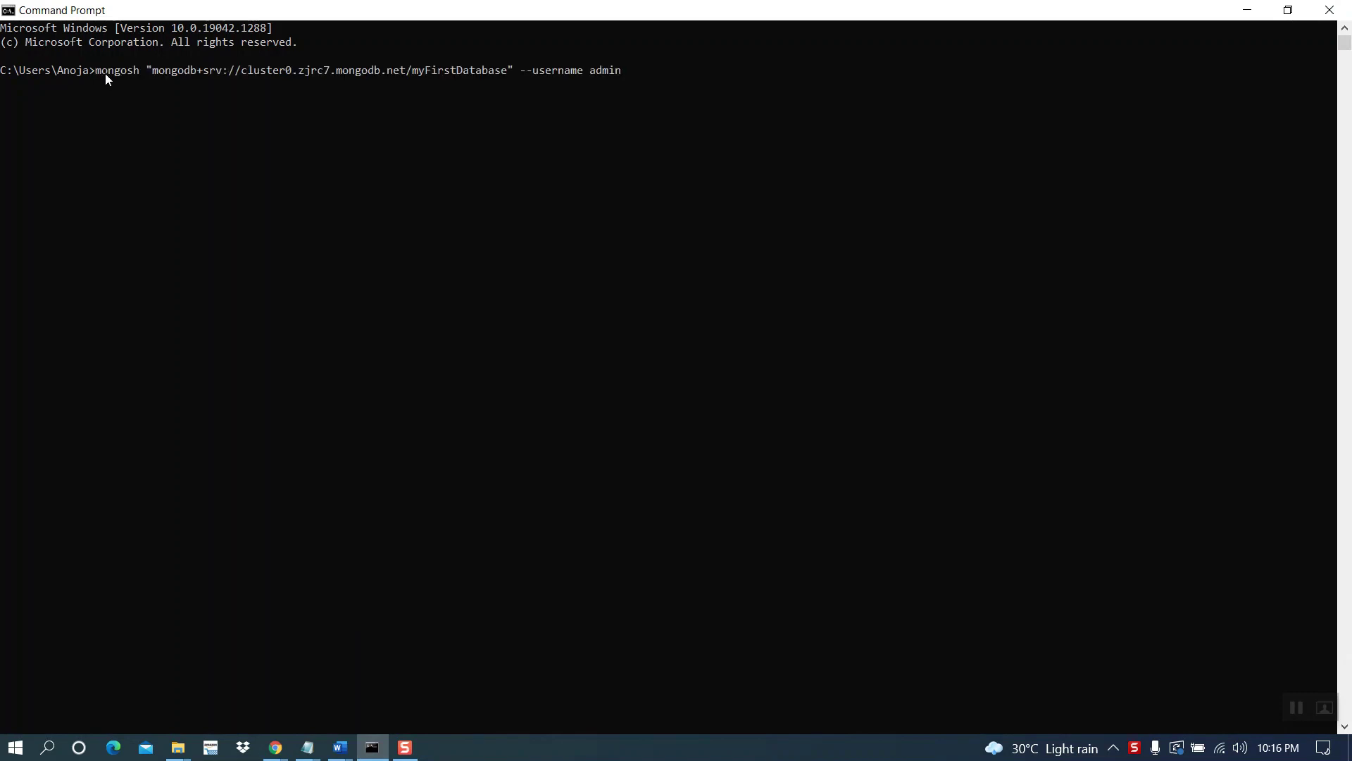
key(Return)
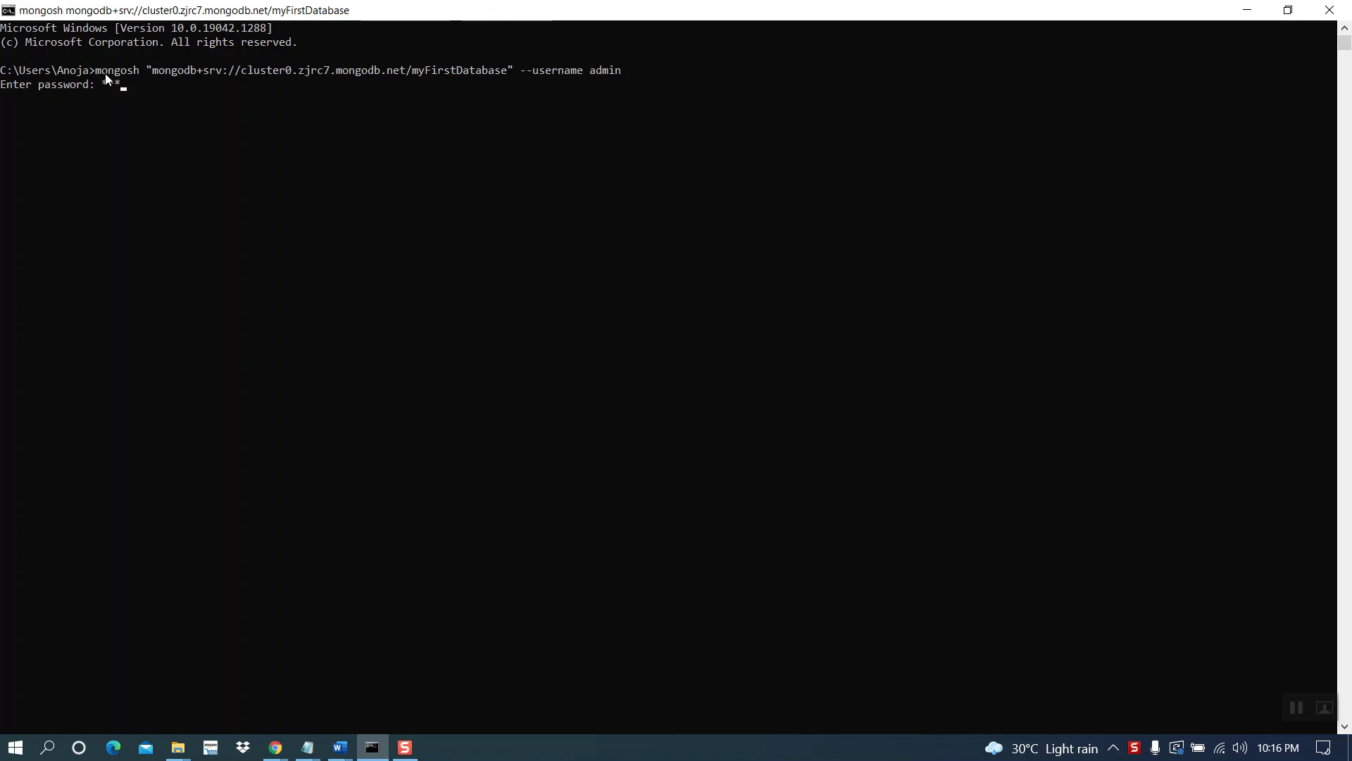
text(********)
key(Return)
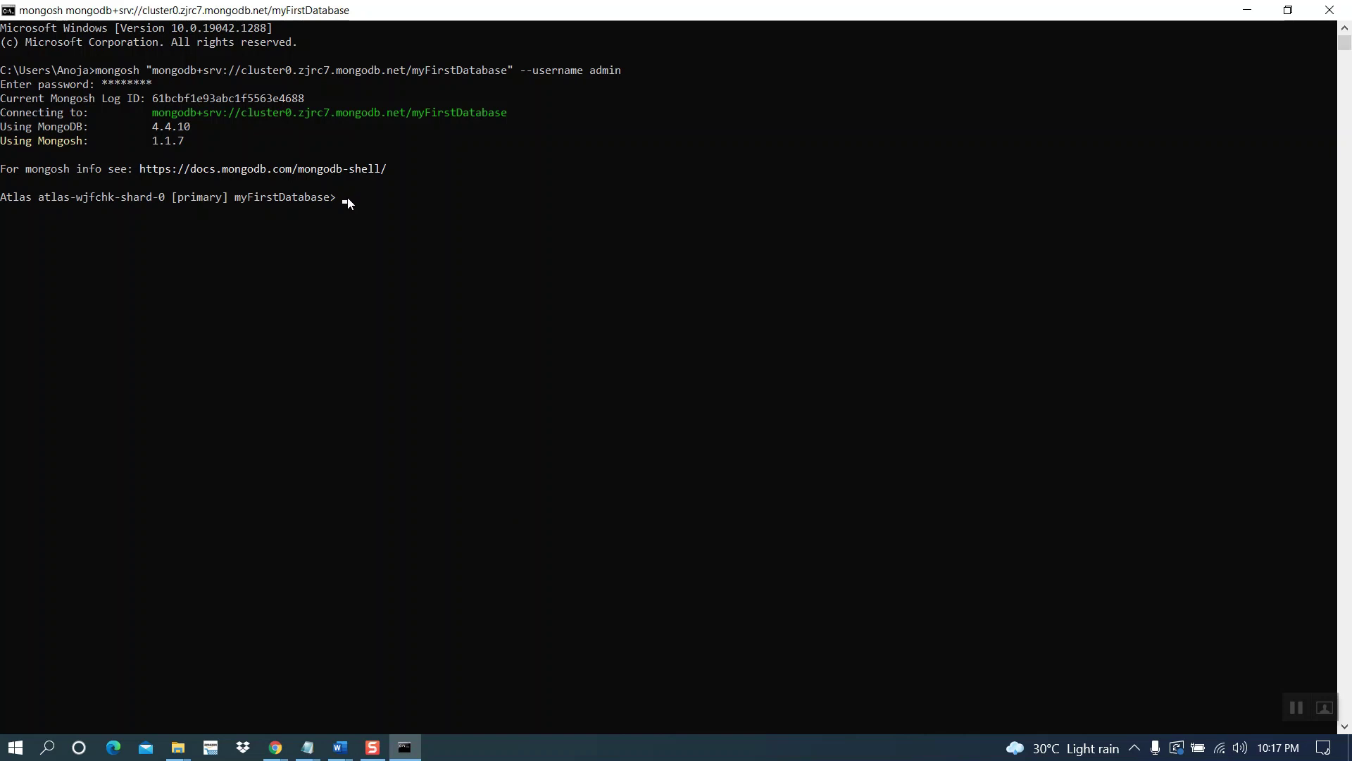
text(show db)
text(s)
Step: Run show dbs to list abc, the sample datasets, admin and local
key(Return)
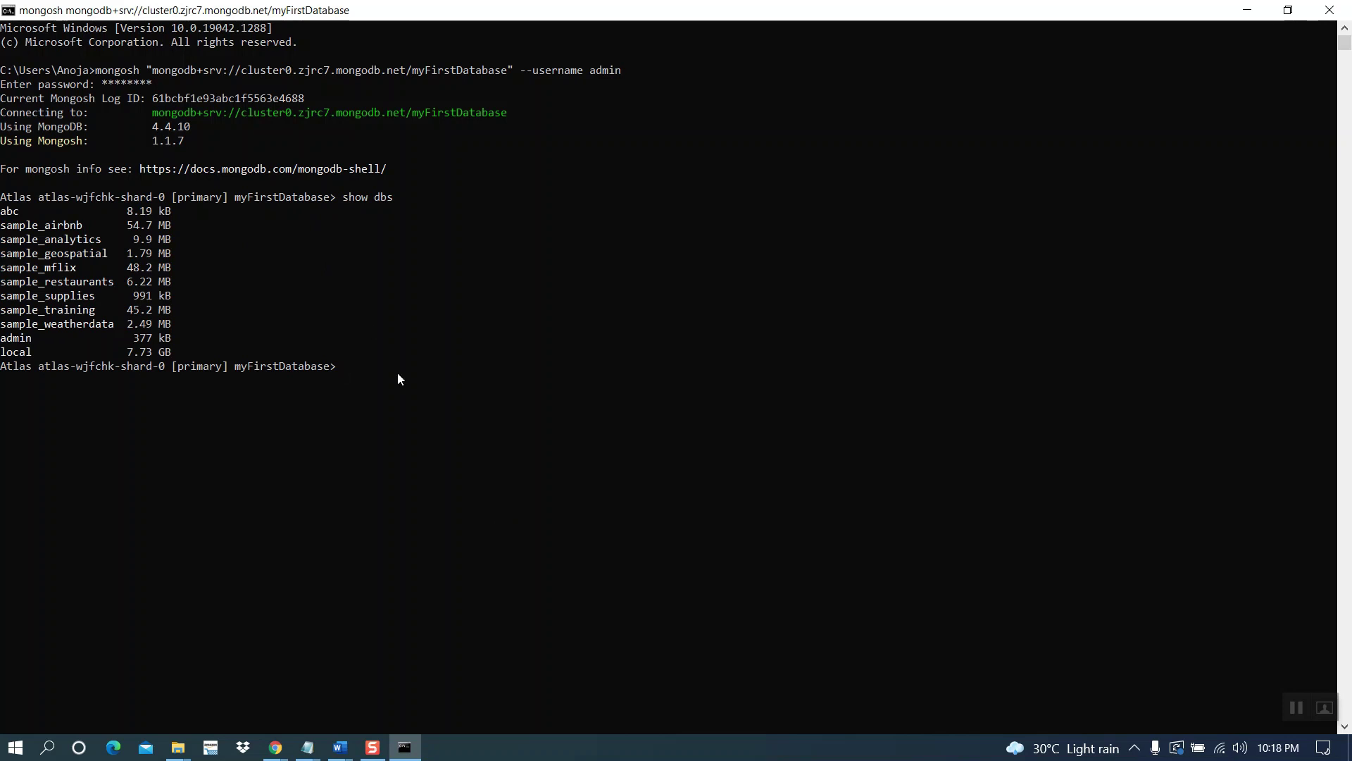
text(use movie)
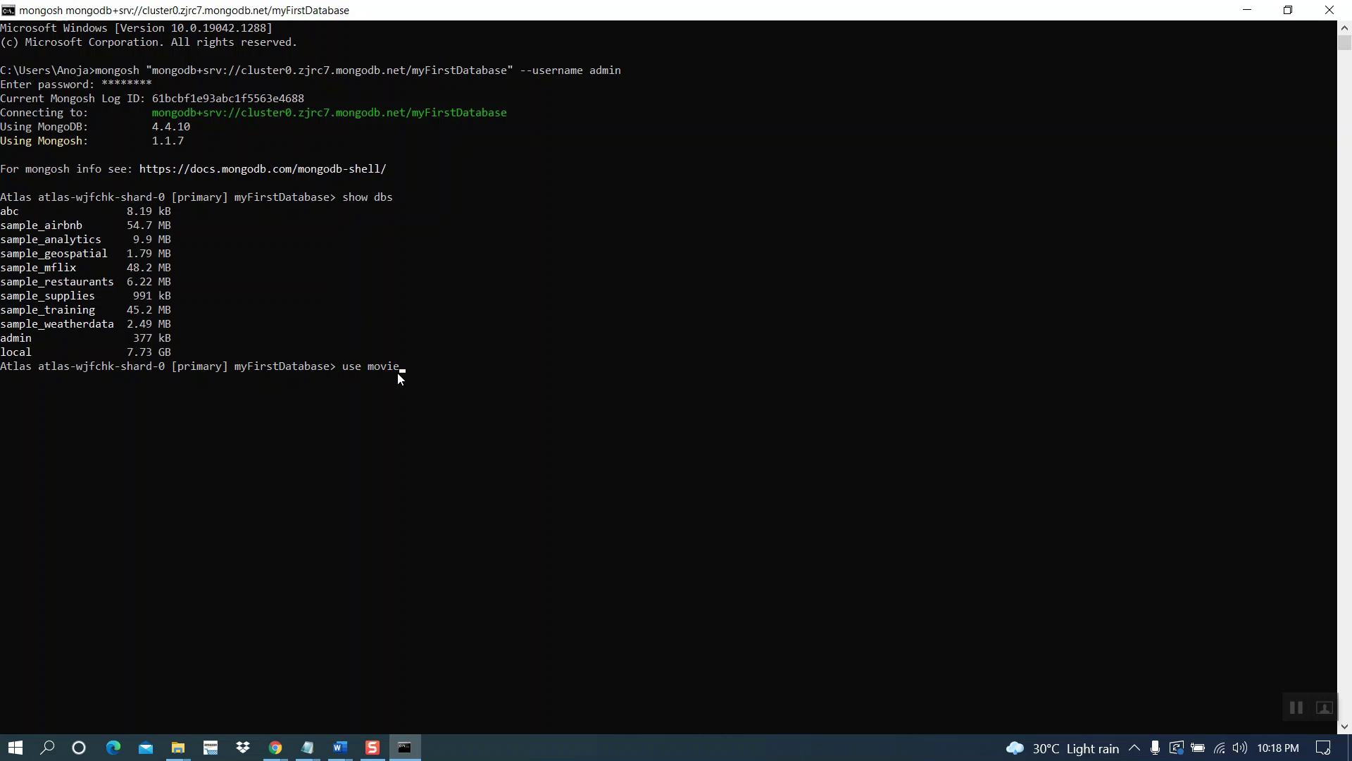
text(w)
text(s)
Step: Enter 'use movies', correcting the typo, so the prompt shows movies
key(BackSpace)
key(BackSpace)
text(s)
click(1289, 703)
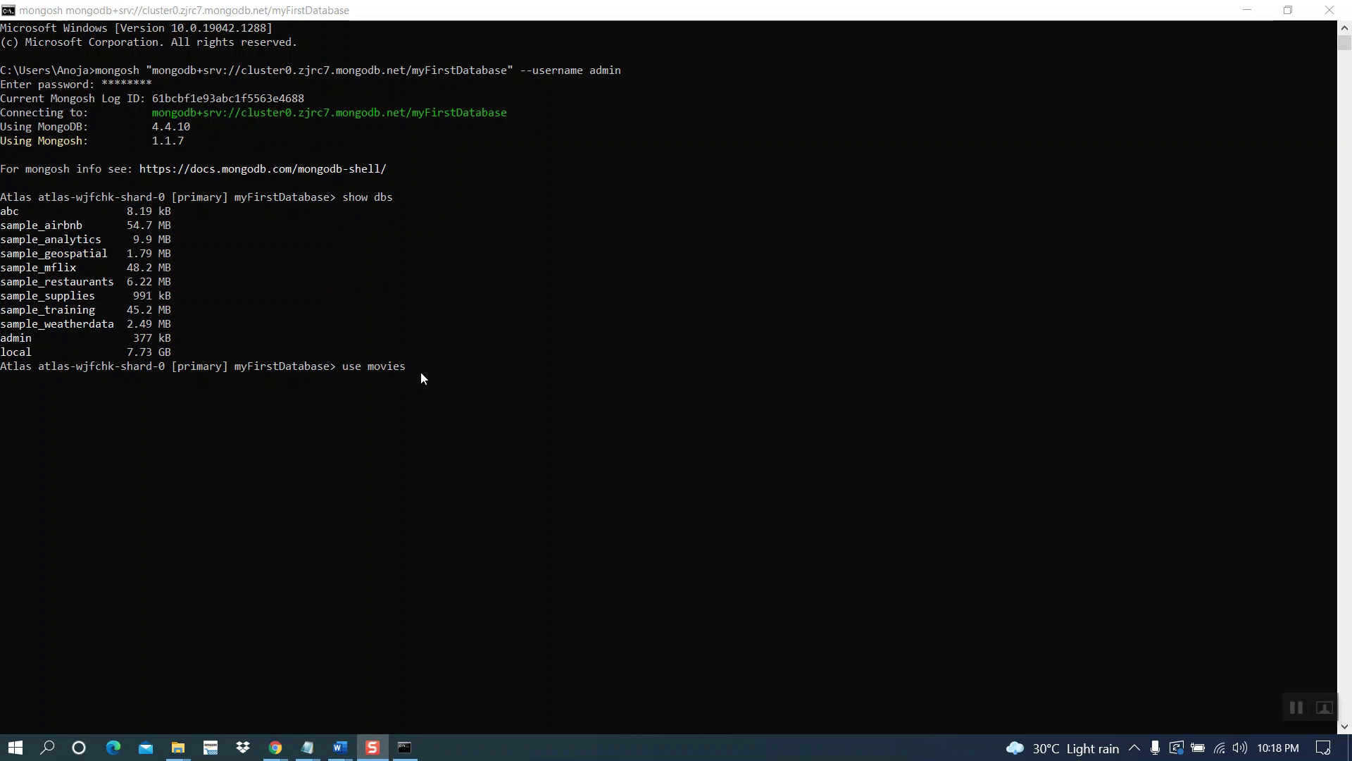
click(414, 367)
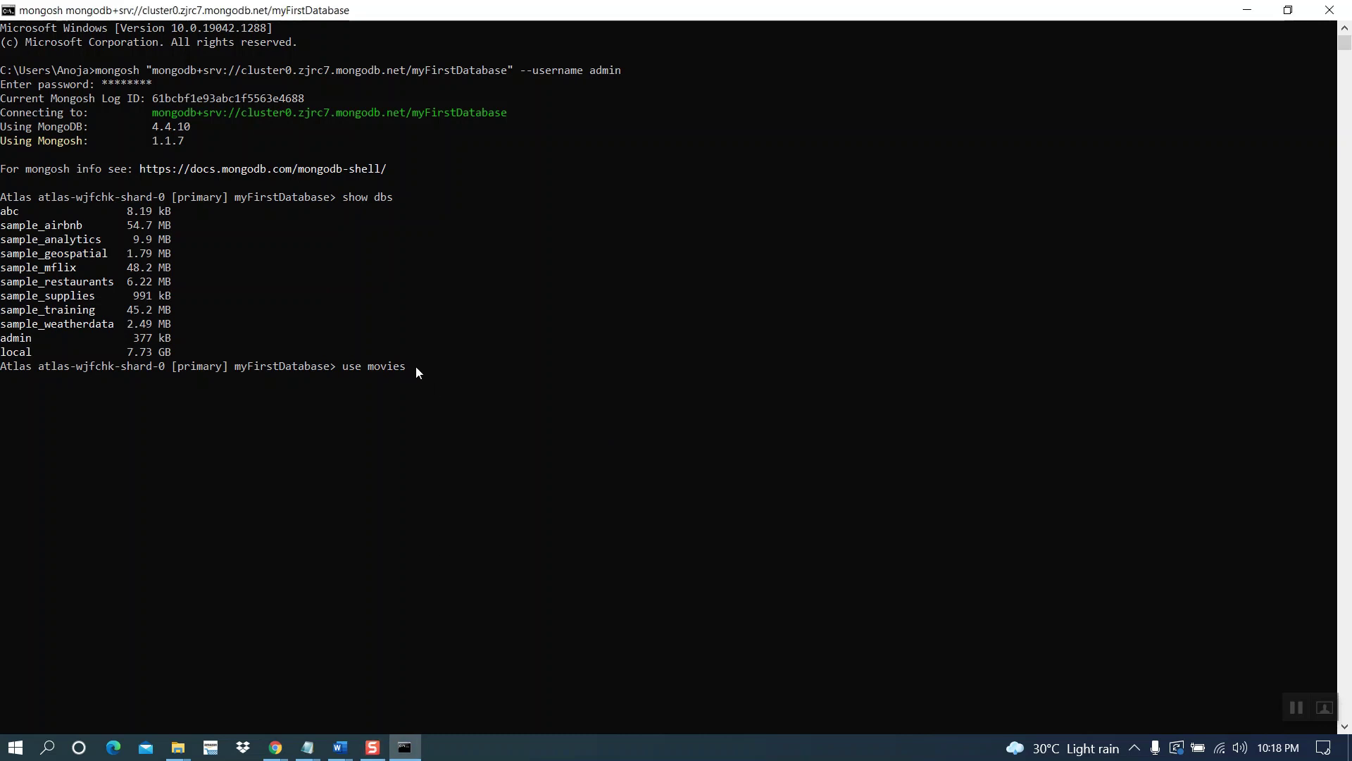
key(Return)
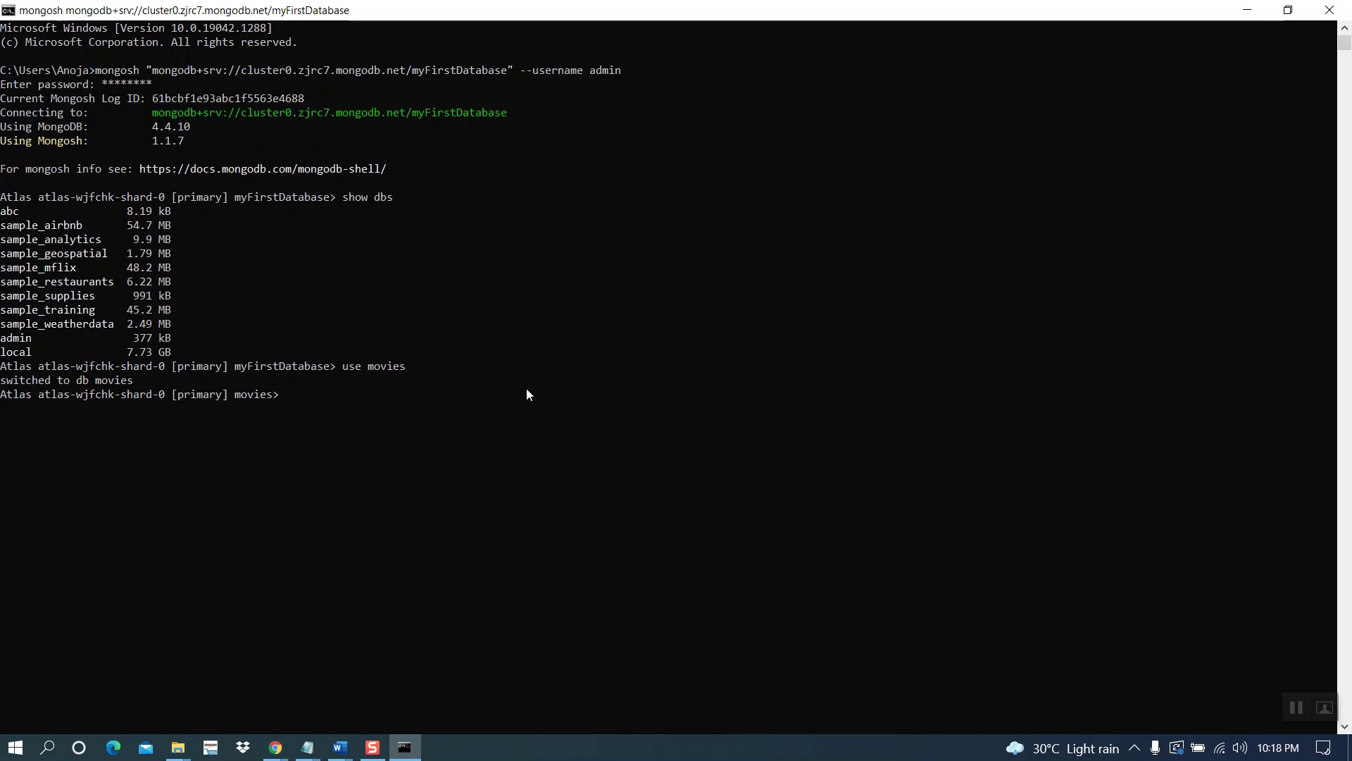
Step: Run db.movies.insert with the Titanic_2001 name, year, genre, rating and description
click(1293, 705)
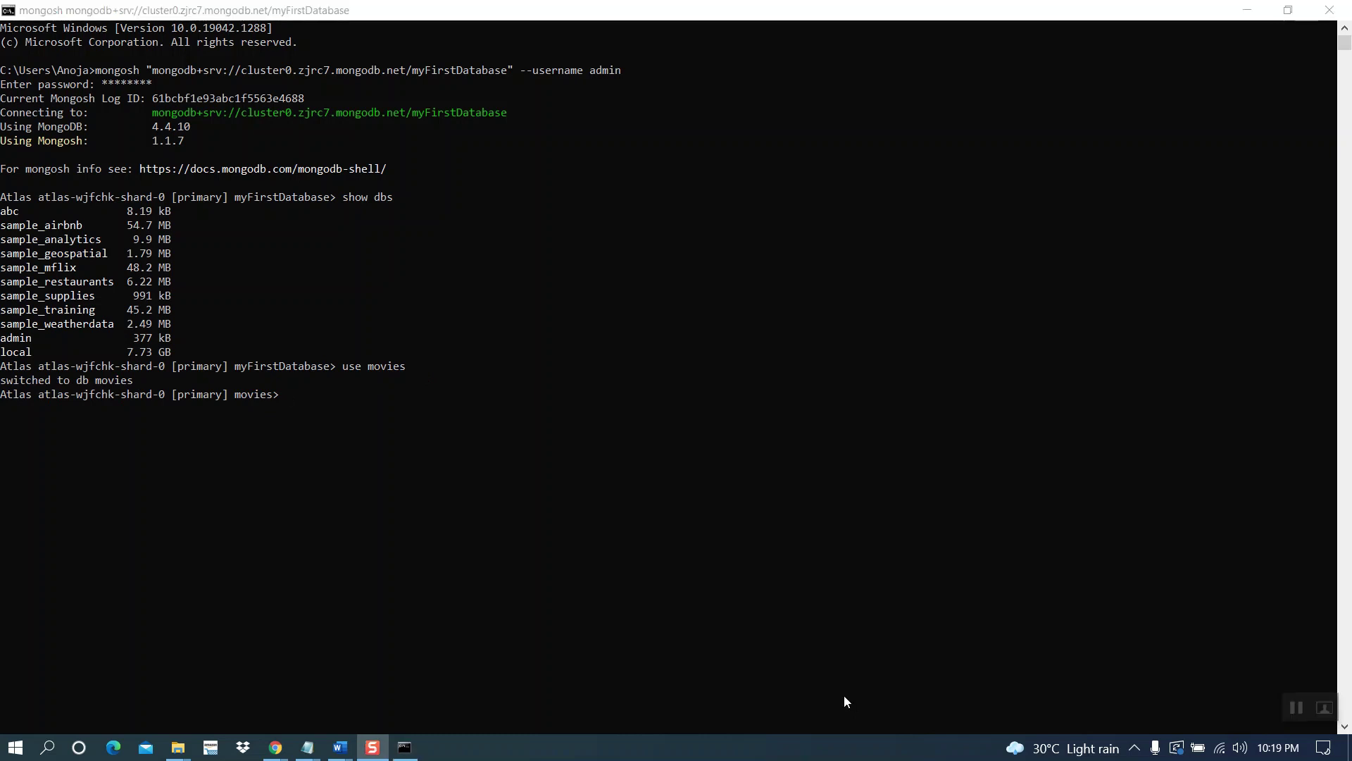
click(295, 396)
text(db.mo)
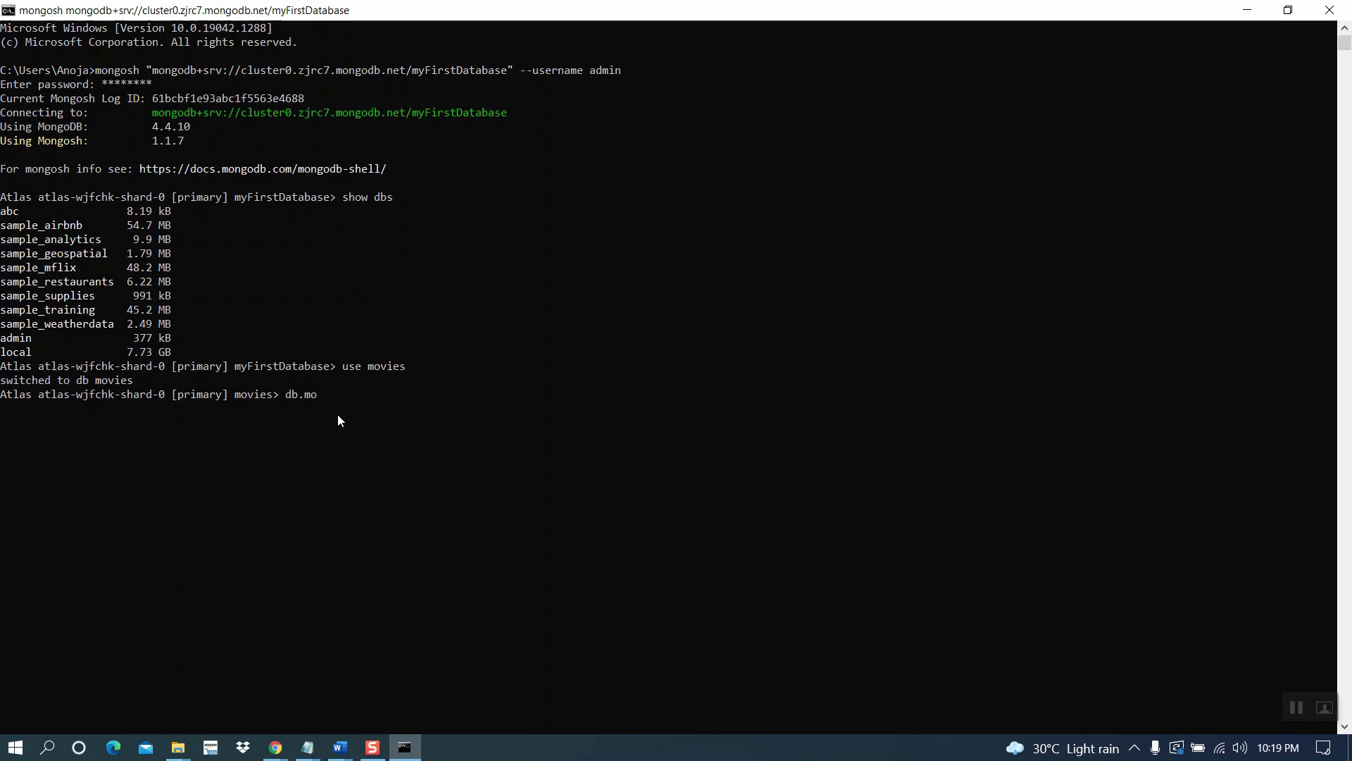
text(vi)
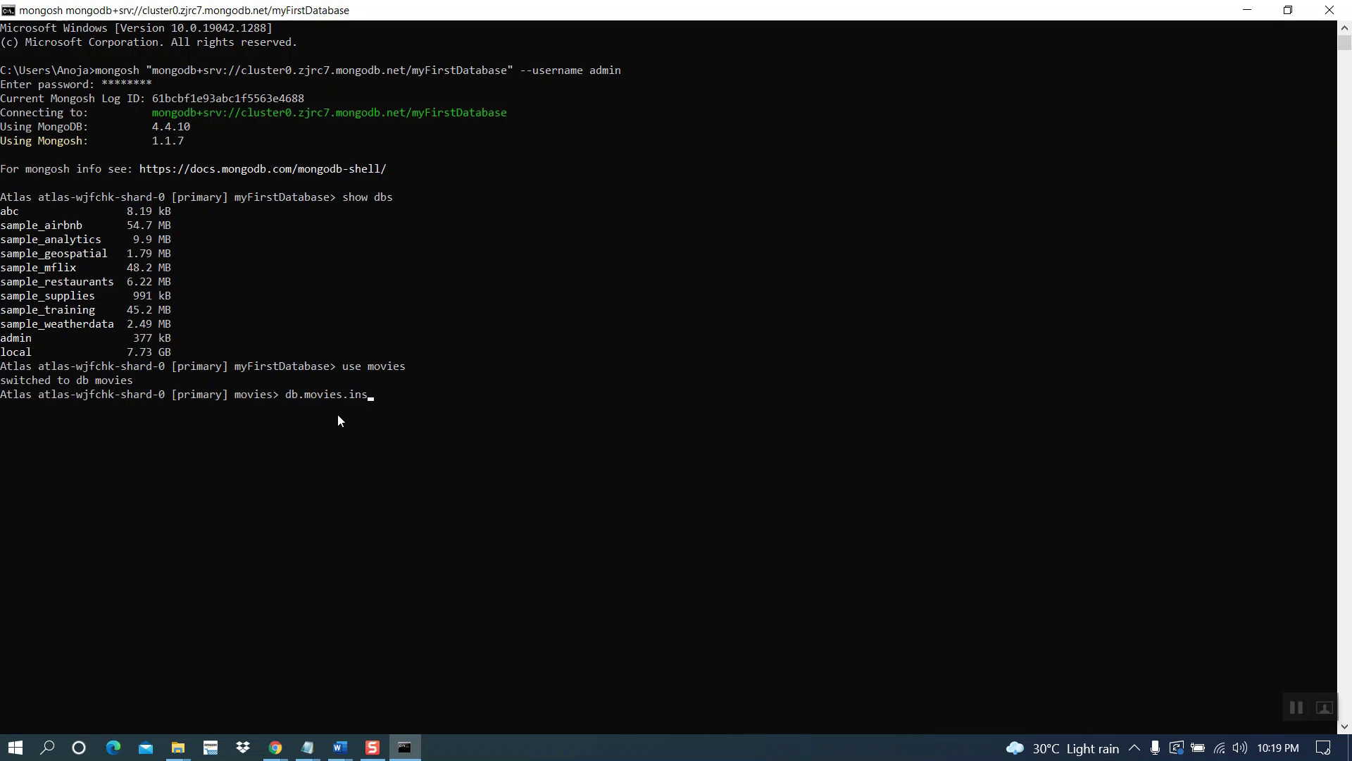
text(rt)
text(()
key(Left)
key(Left)
key(Left)
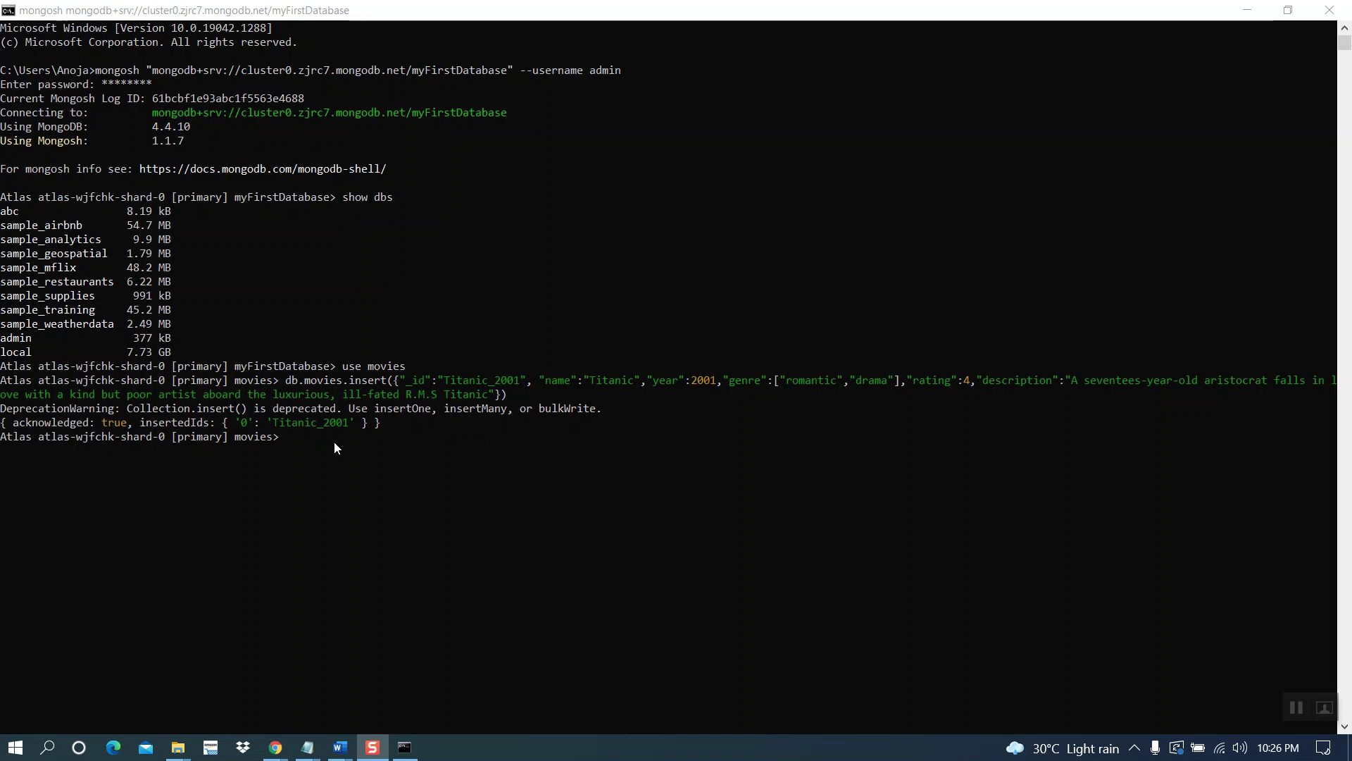
click(307, 439)
text(show dbs)
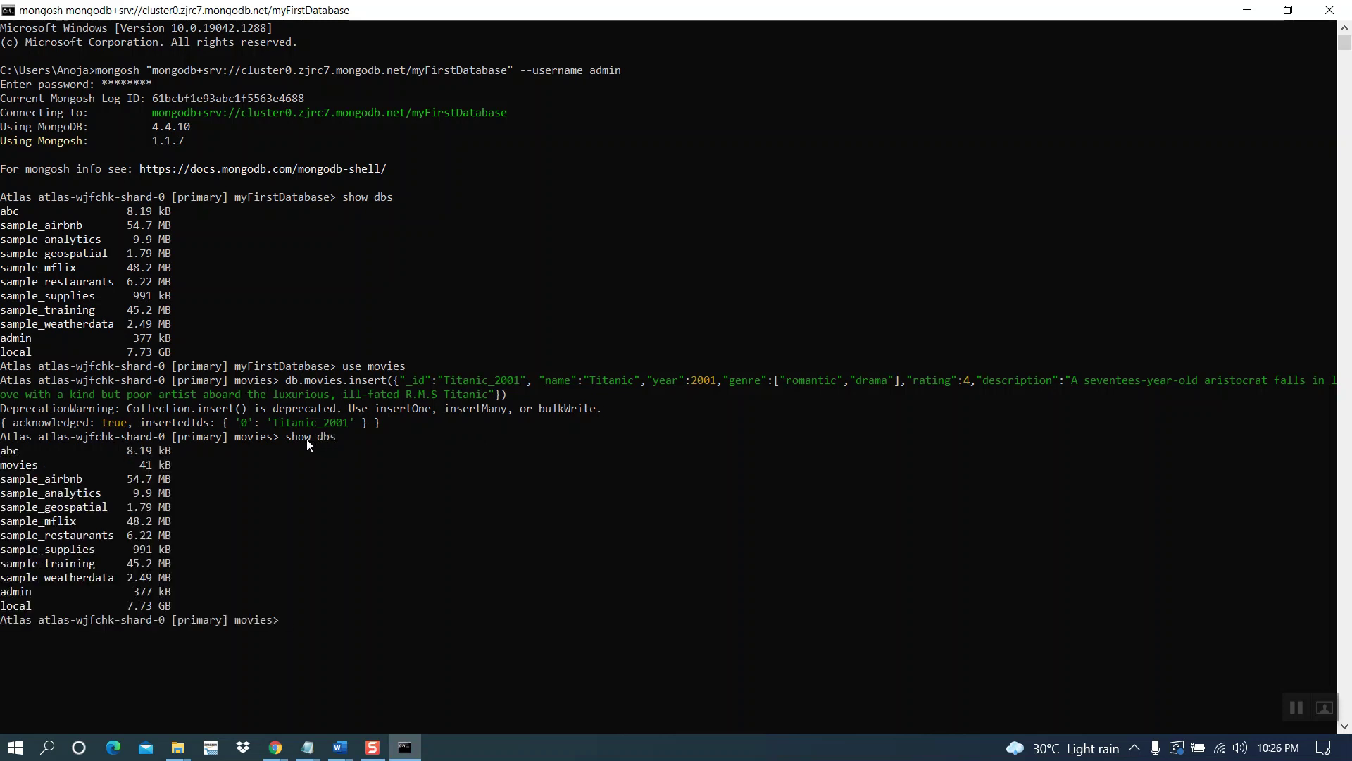
Step: Rerun show dbs and highlight the new movies database listed at 41 kB
double_click(25, 466)
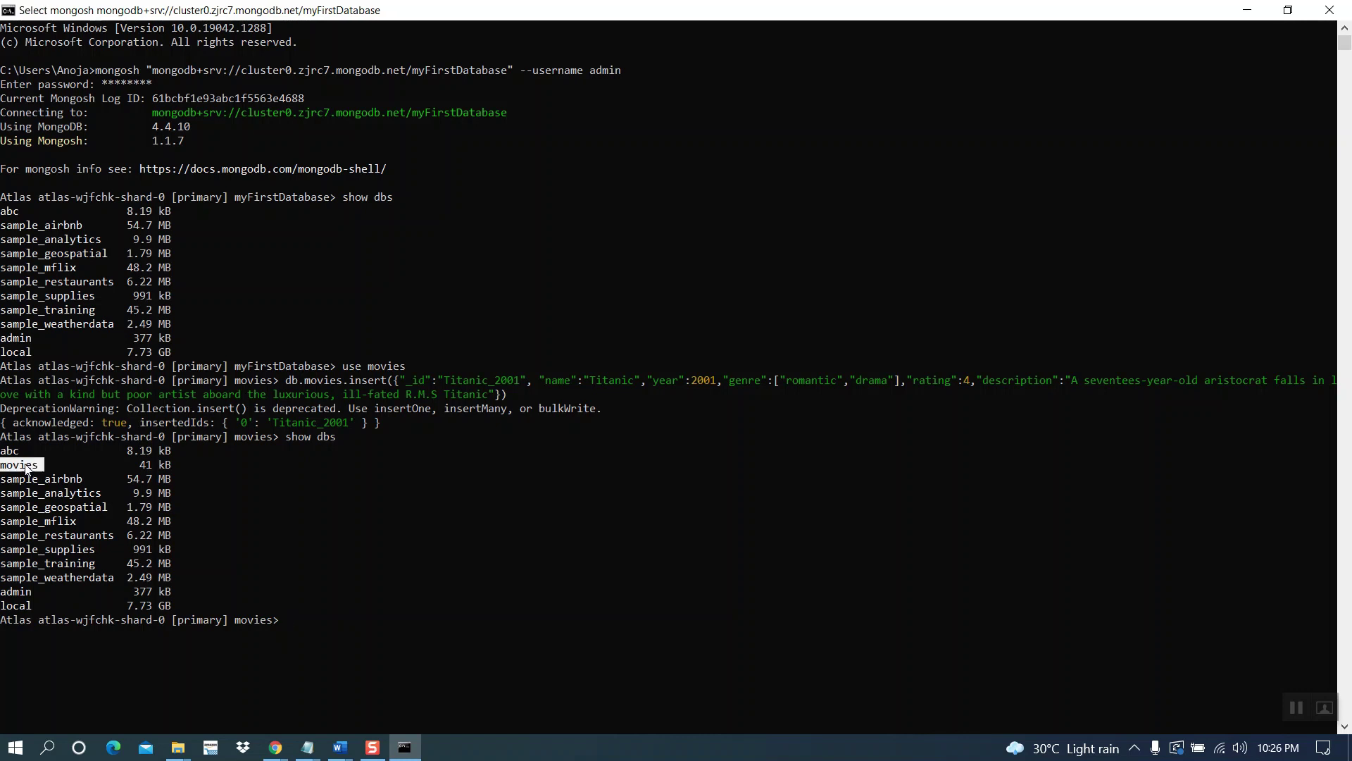
click(25, 465)
click(177, 465)
click(1293, 715)
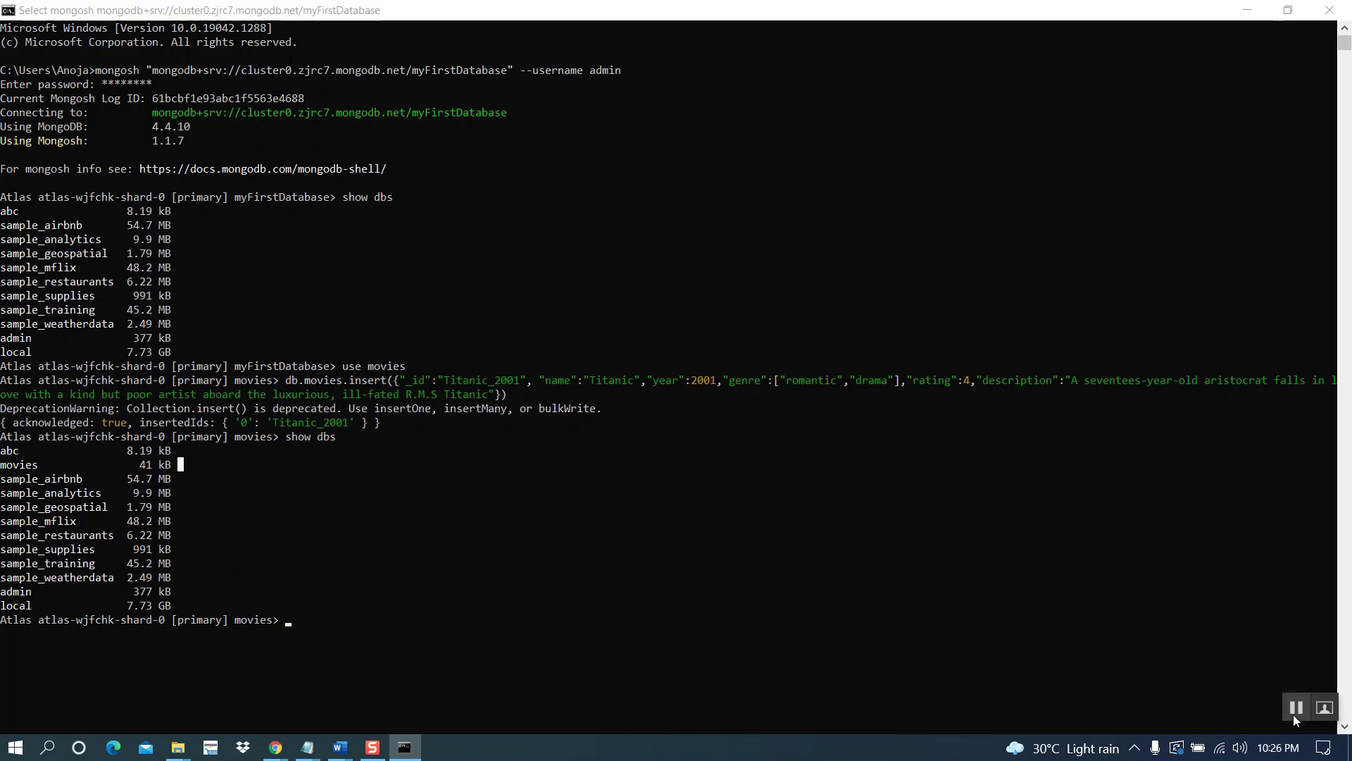
scroll(411, 458, down, 1)
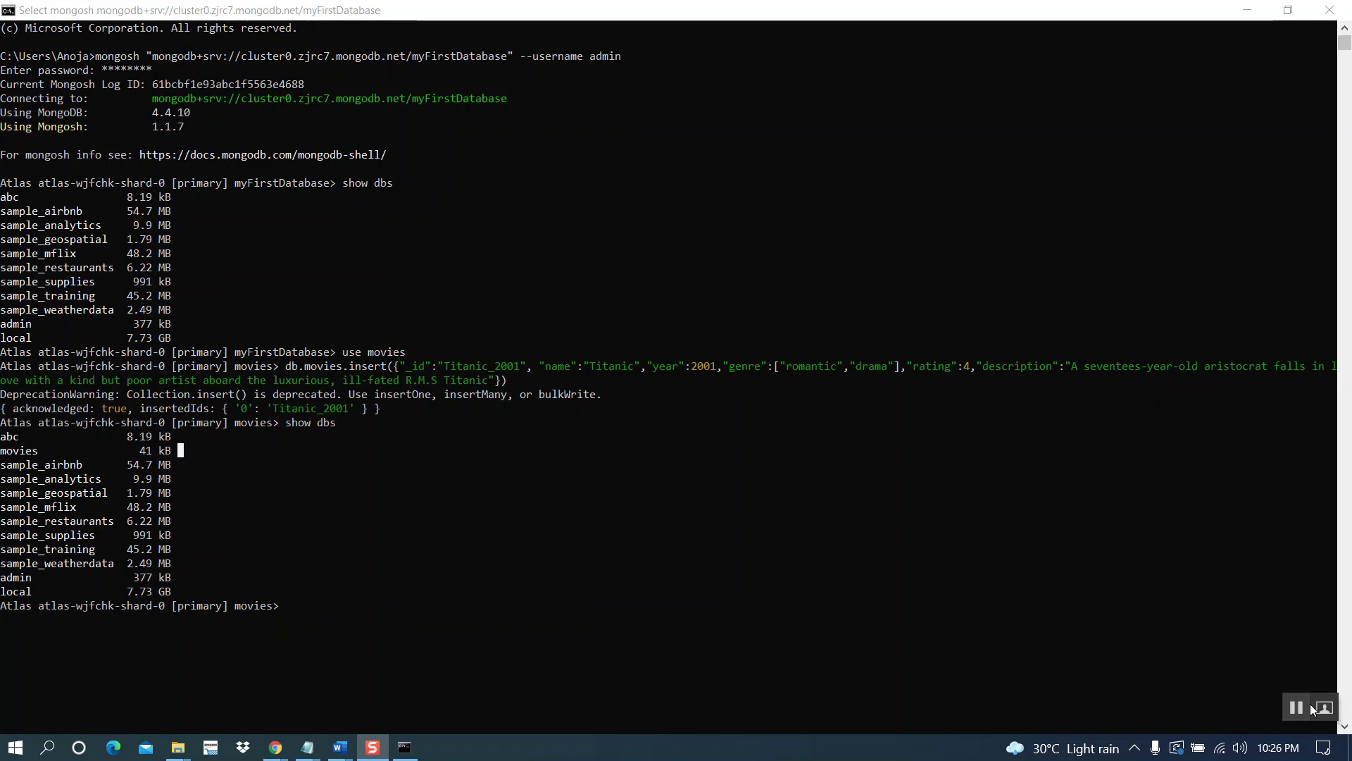
scroll(850, 681, down, 2)
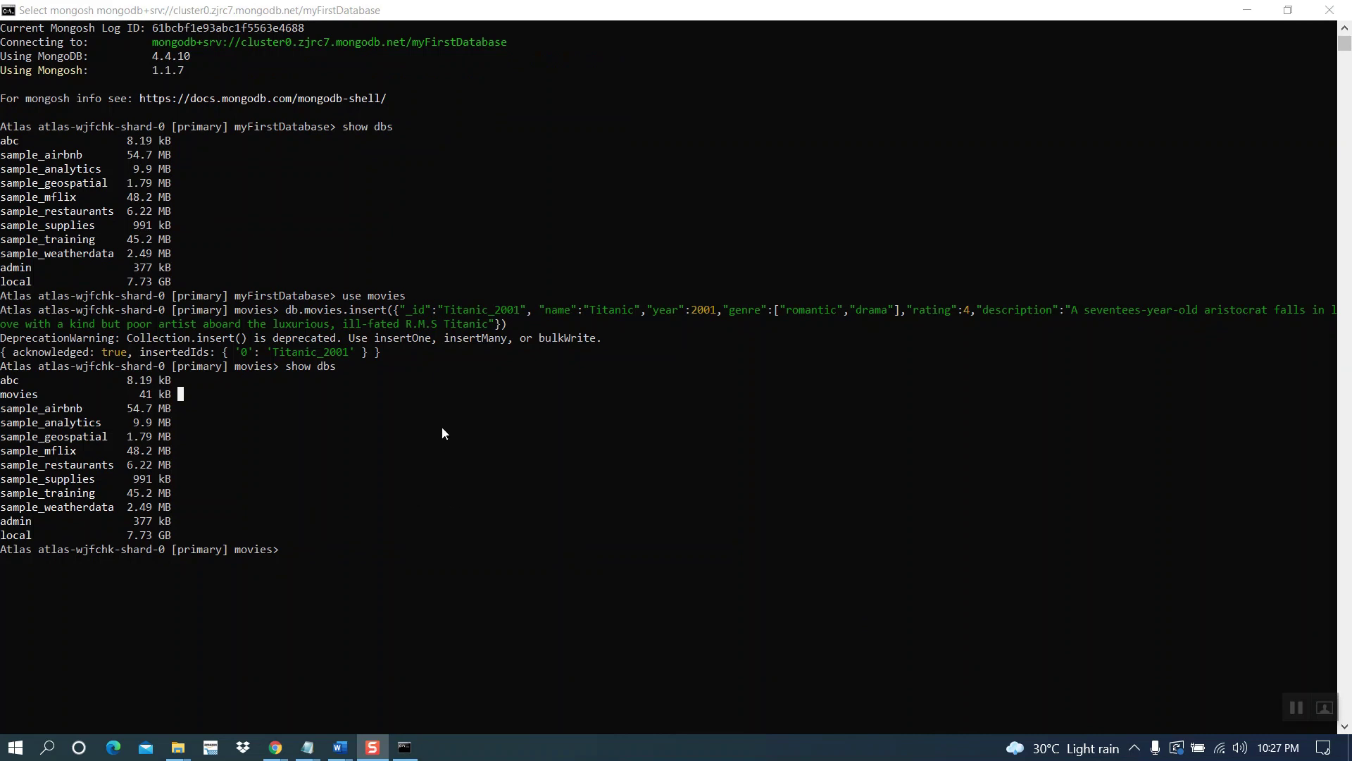
click(400, 305)
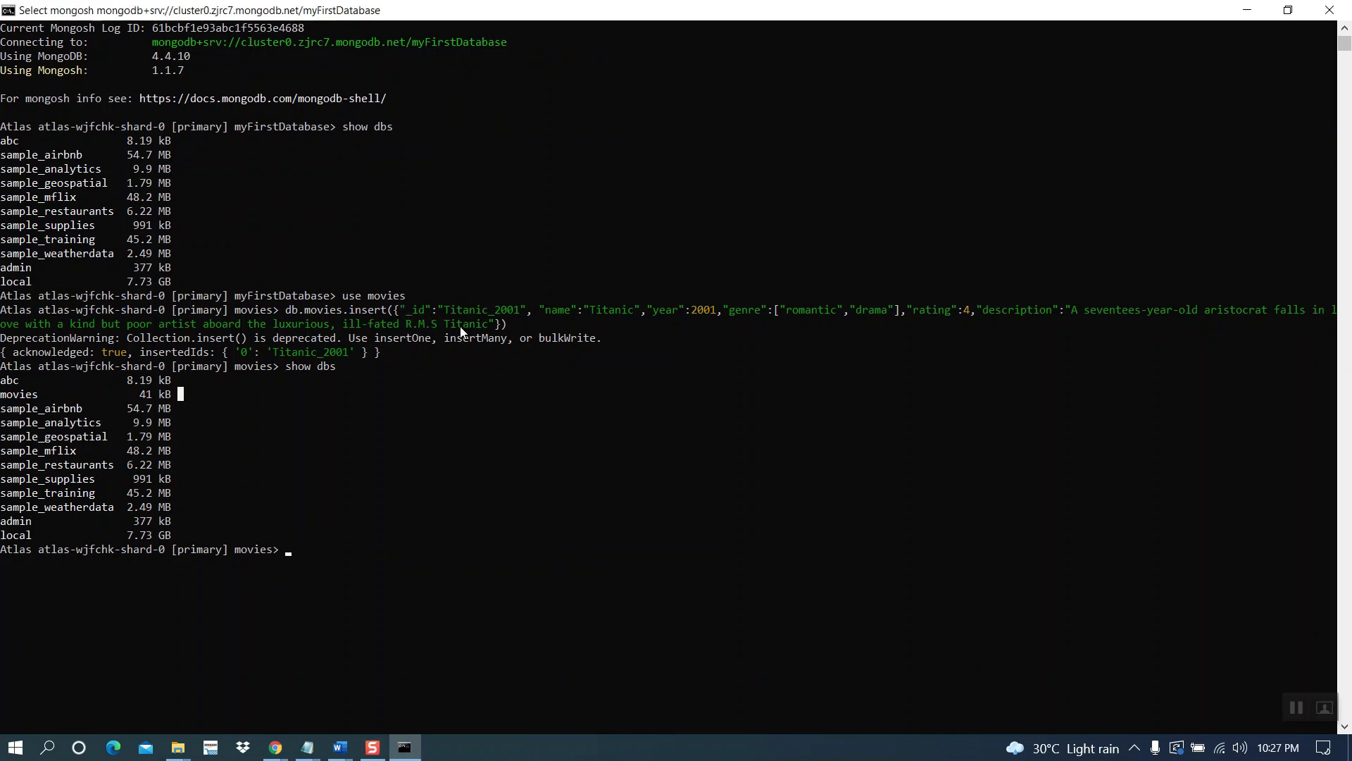